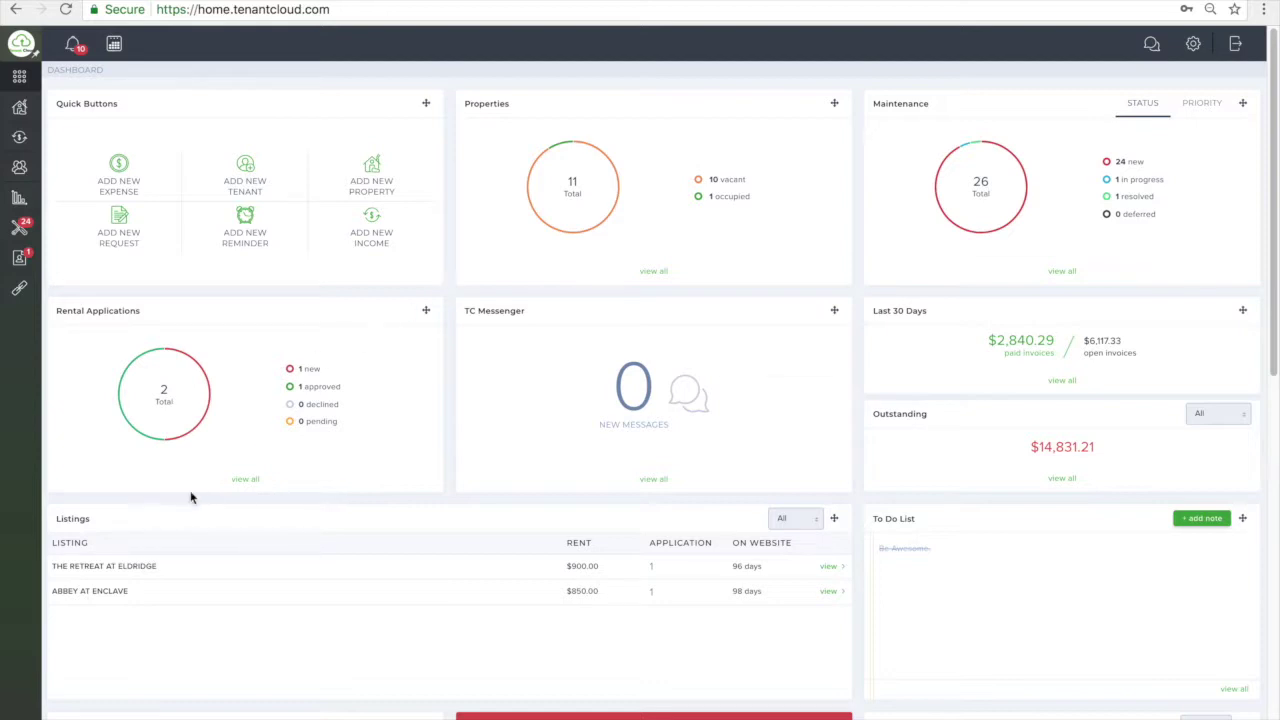
Open the TenantCloud Help Center from the support tickets page and go to its Landlords section
{"action": "mouse_move", "coordinate": [30, 620]}
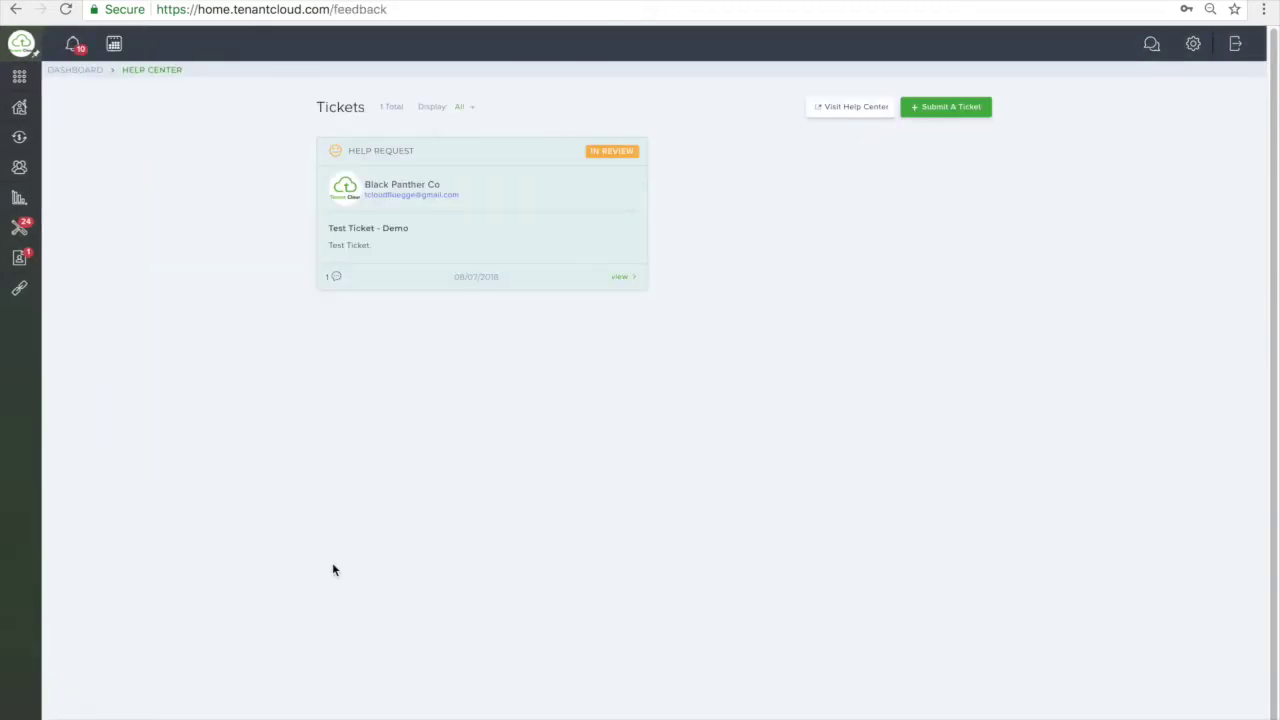
{"action": "left_click", "coordinate": [846, 108]}
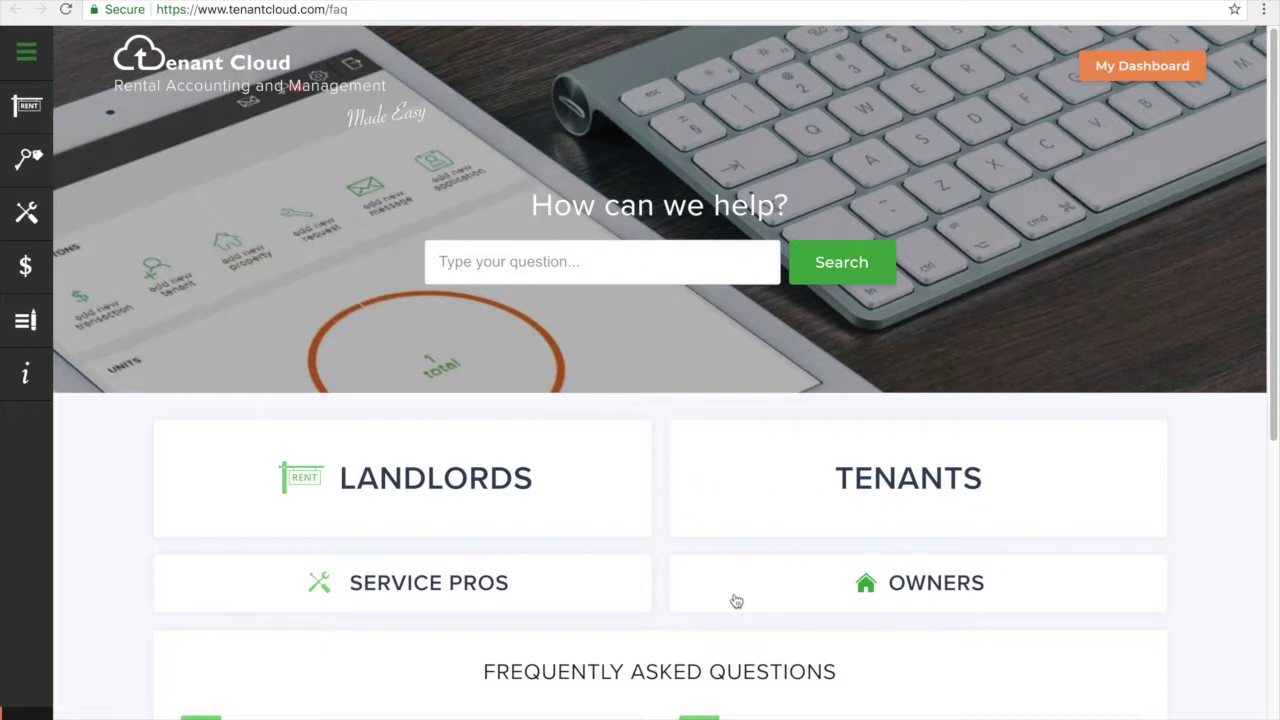
{"action": "left_click", "coordinate": [418, 505]}
Open the "How to add a property?" article under Properties & Units and read it through to the end
{"action": "scroll", "coordinate": [432, 502], "scroll_direction": "down", "scroll_amount": 2}
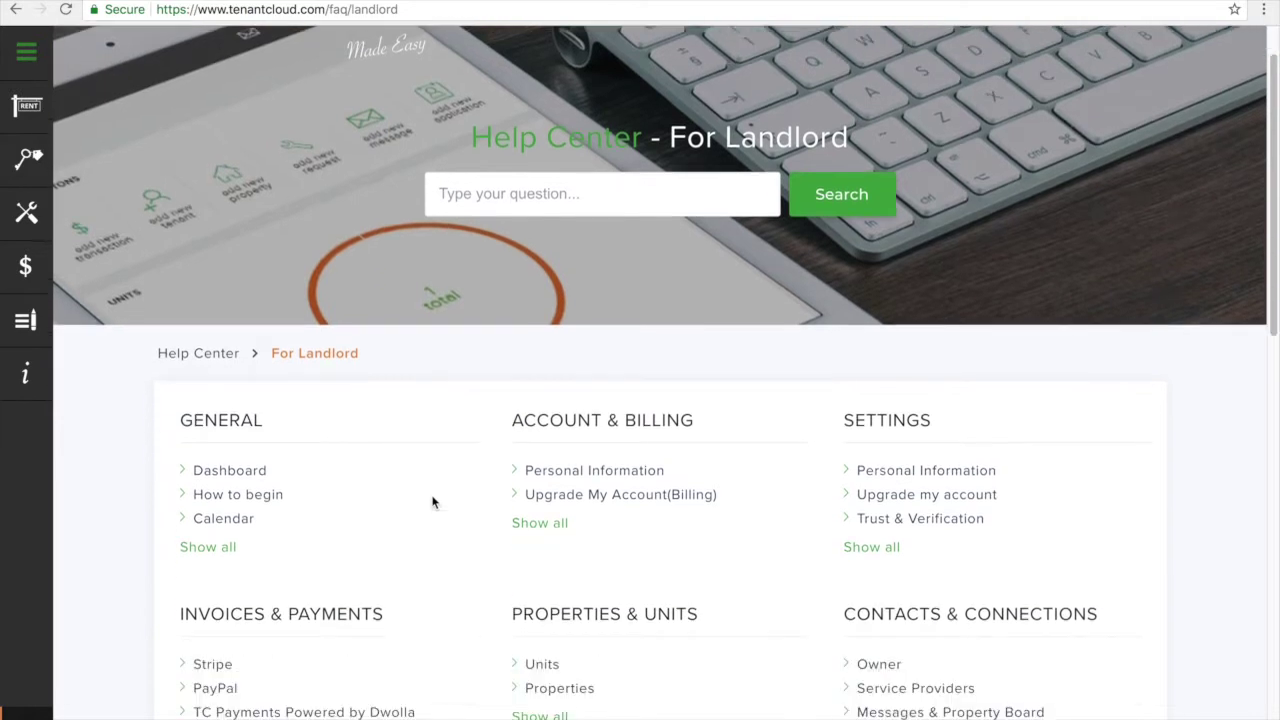
{"action": "scroll", "coordinate": [432, 502], "scroll_direction": "down", "scroll_amount": 3}
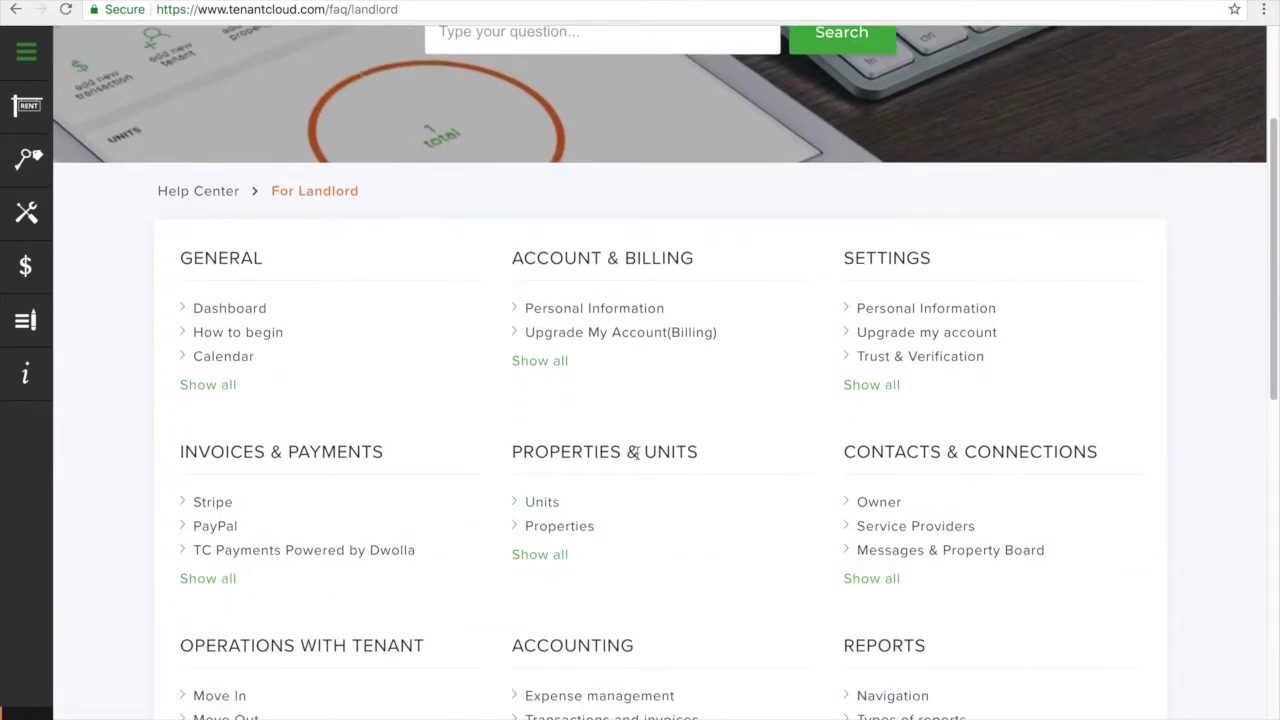
{"action": "left_click", "coordinate": [574, 530]}
{"action": "scroll", "coordinate": [435, 512], "scroll_direction": "down", "scroll_amount": 2}
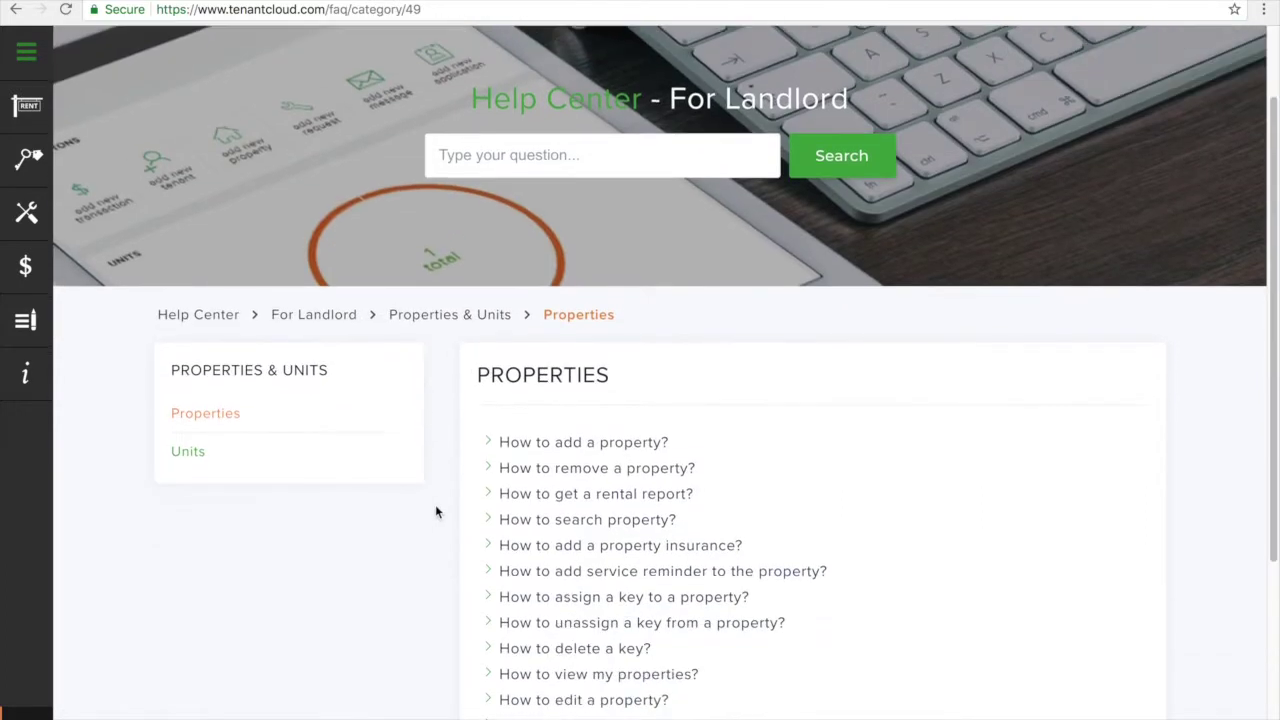
{"action": "left_click", "coordinate": [661, 443]}
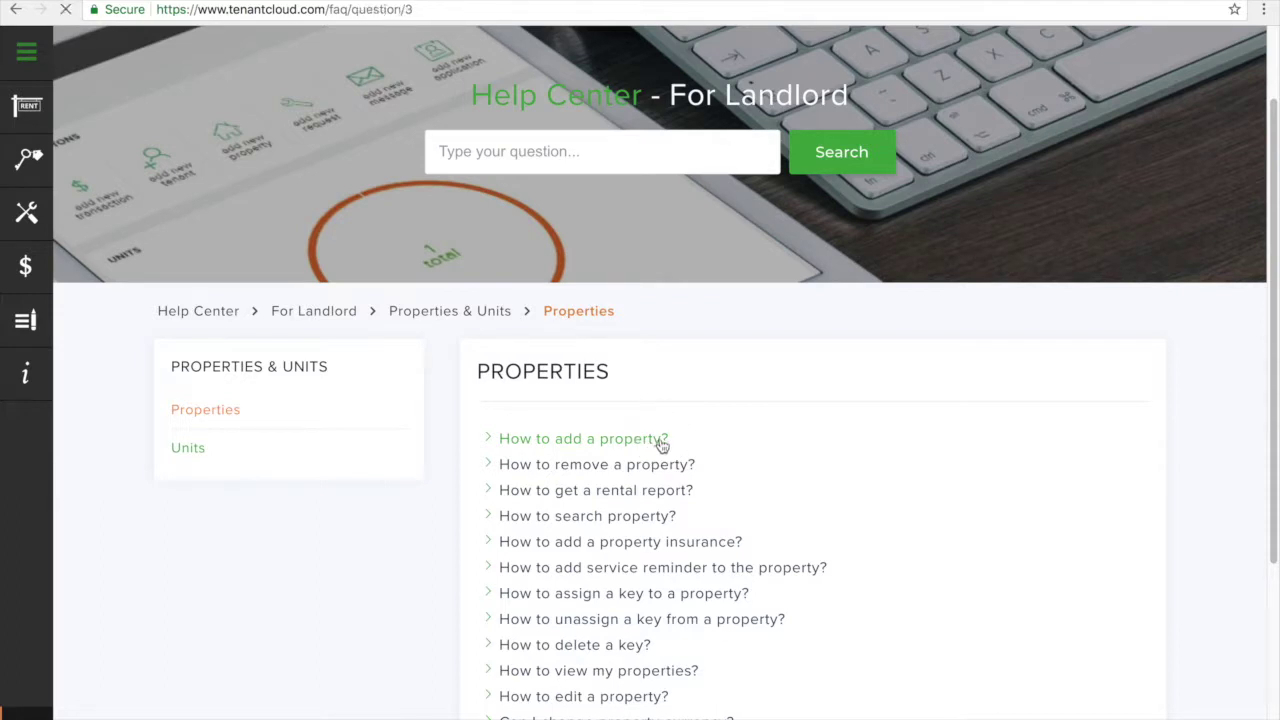
{"action": "scroll", "coordinate": [348, 470], "scroll_direction": "down", "scroll_amount": 2}
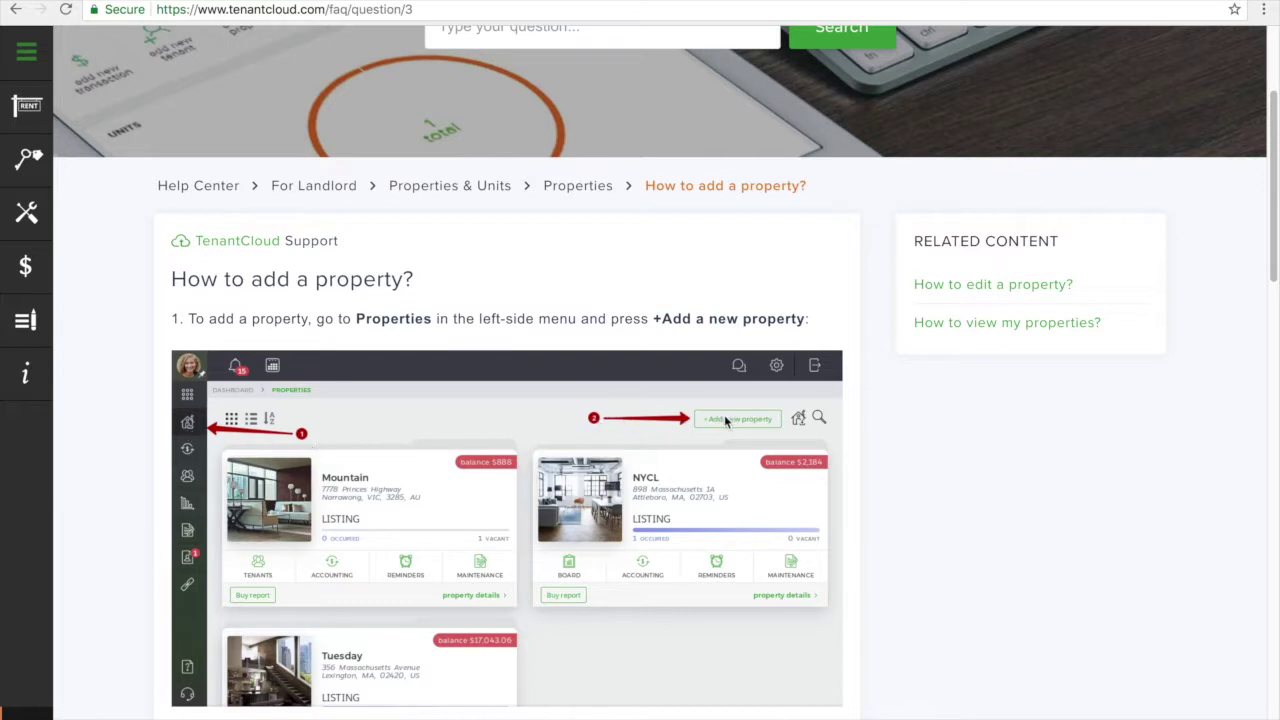
{"action": "scroll", "coordinate": [123, 394], "scroll_direction": "down", "scroll_amount": 1}
{"action": "scroll", "coordinate": [123, 394], "scroll_direction": "down", "scroll_amount": 13}
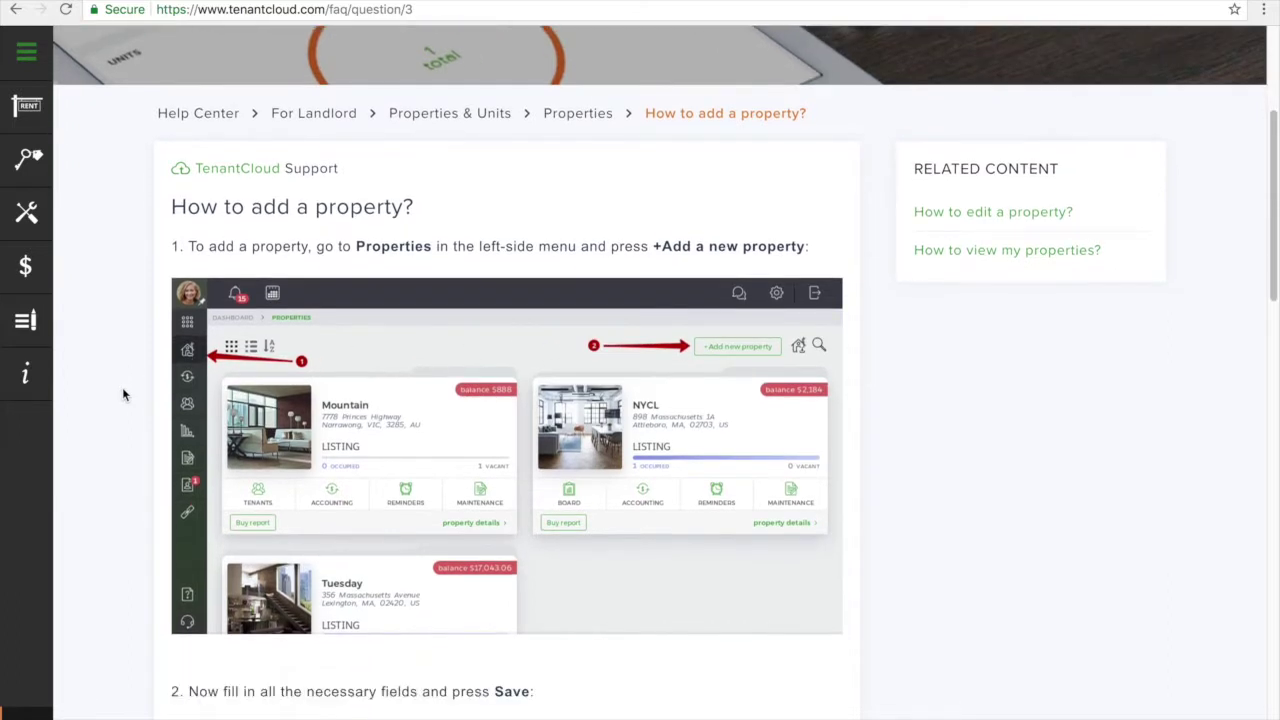
{"action": "scroll", "coordinate": [123, 394], "scroll_direction": "down", "scroll_amount": 4}
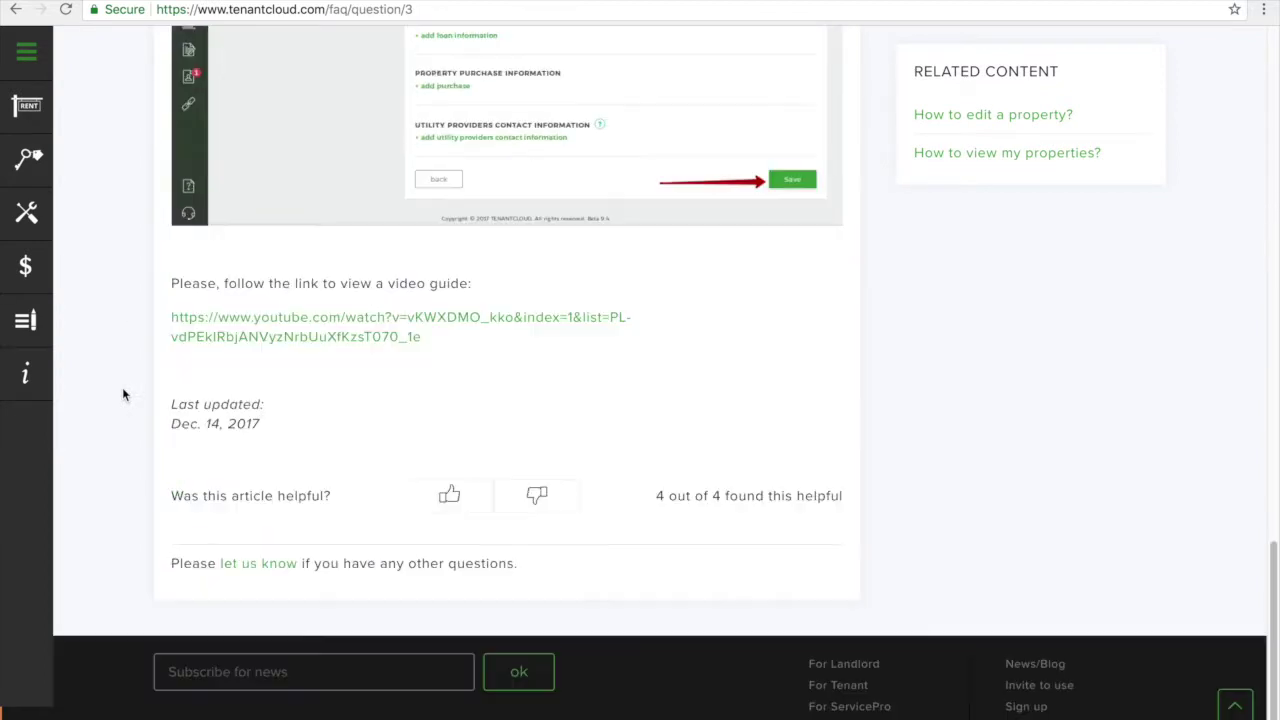
Search the Help Center for "Unit" and look through the matching questions
{"action": "scroll", "coordinate": [123, 394], "scroll_direction": "up", "scroll_amount": 3}
{"action": "scroll", "coordinate": [122, 387], "scroll_direction": "up", "scroll_amount": 15}
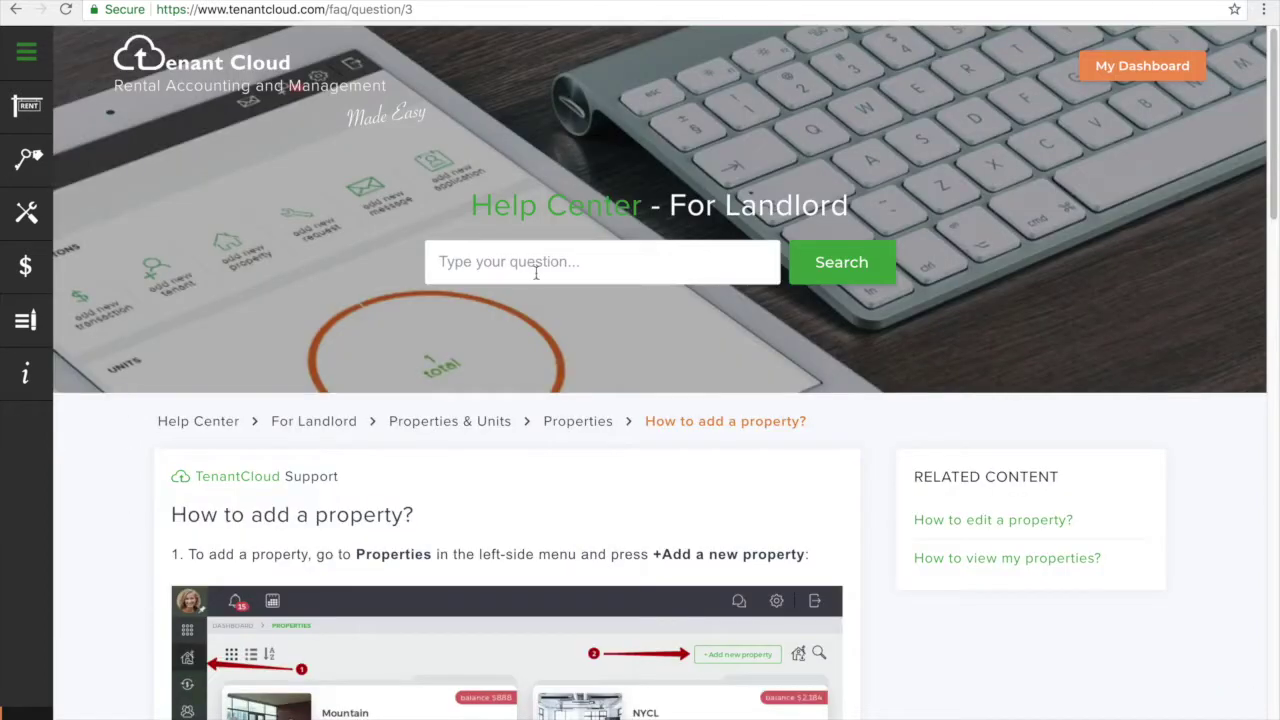
{"action": "left_click", "coordinate": [547, 267]}
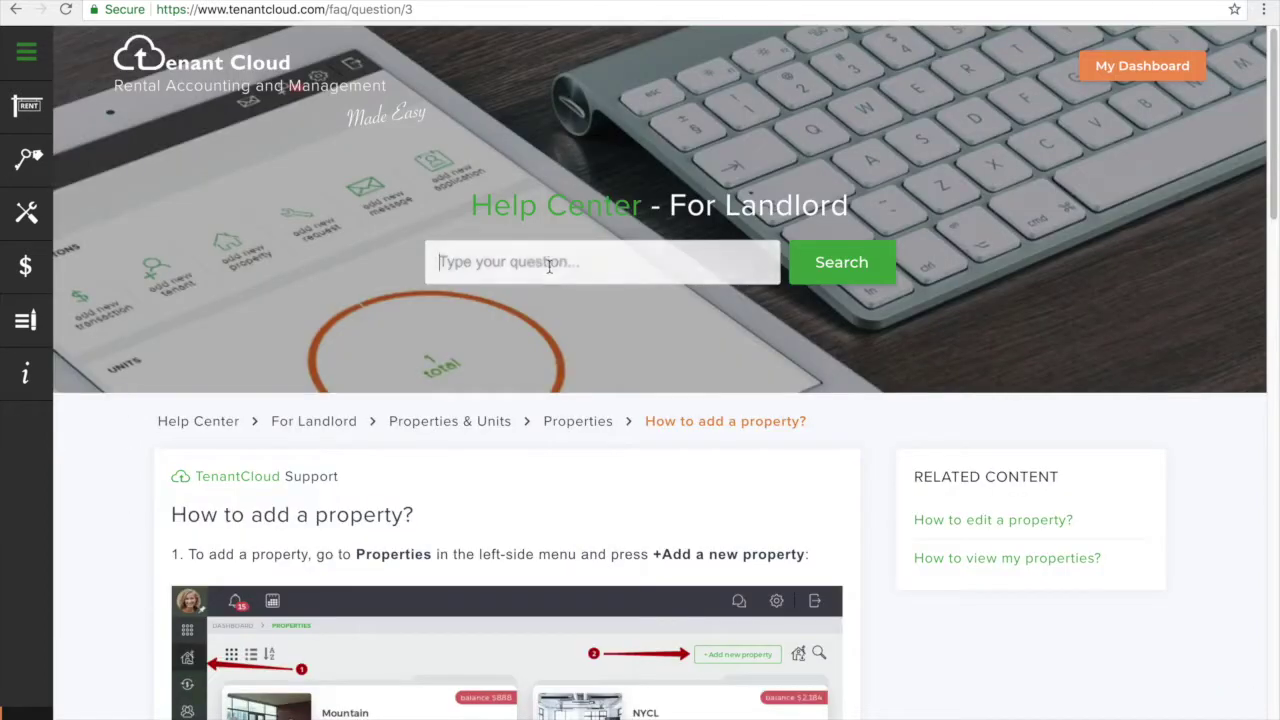
{"action": "type", "text": "Unit"}
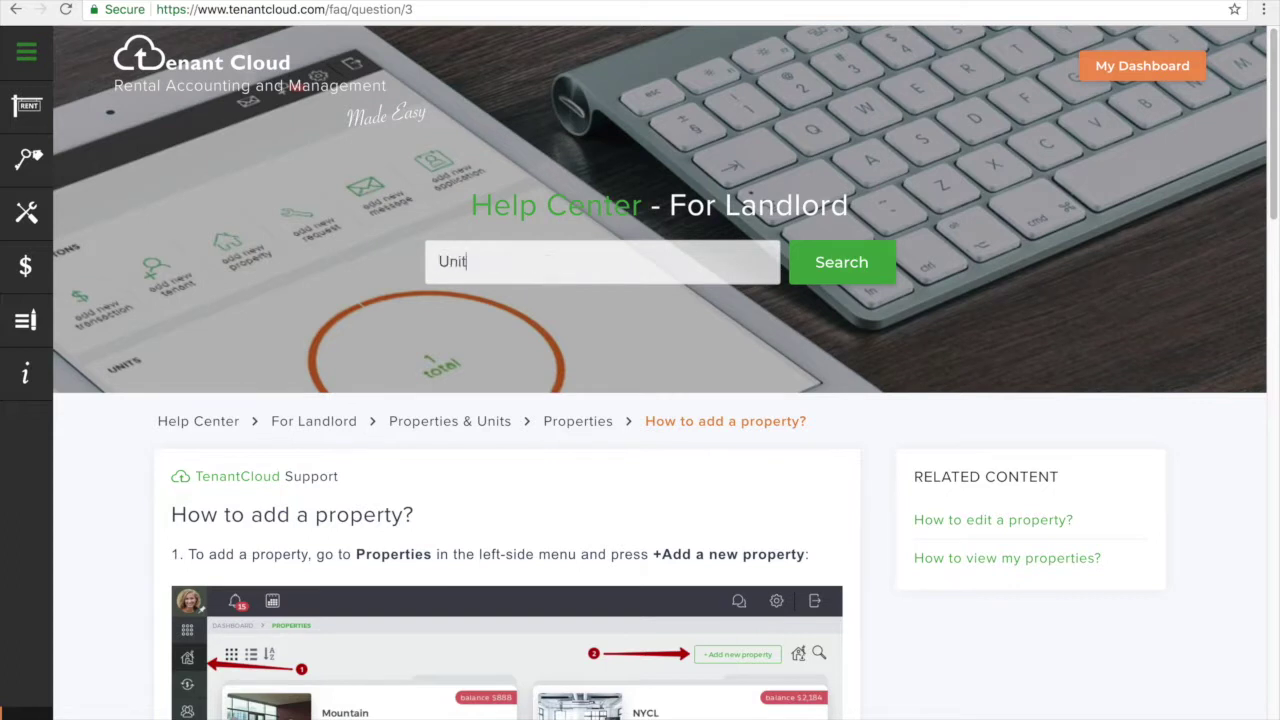
{"action": "left_click", "coordinate": [845, 270]}
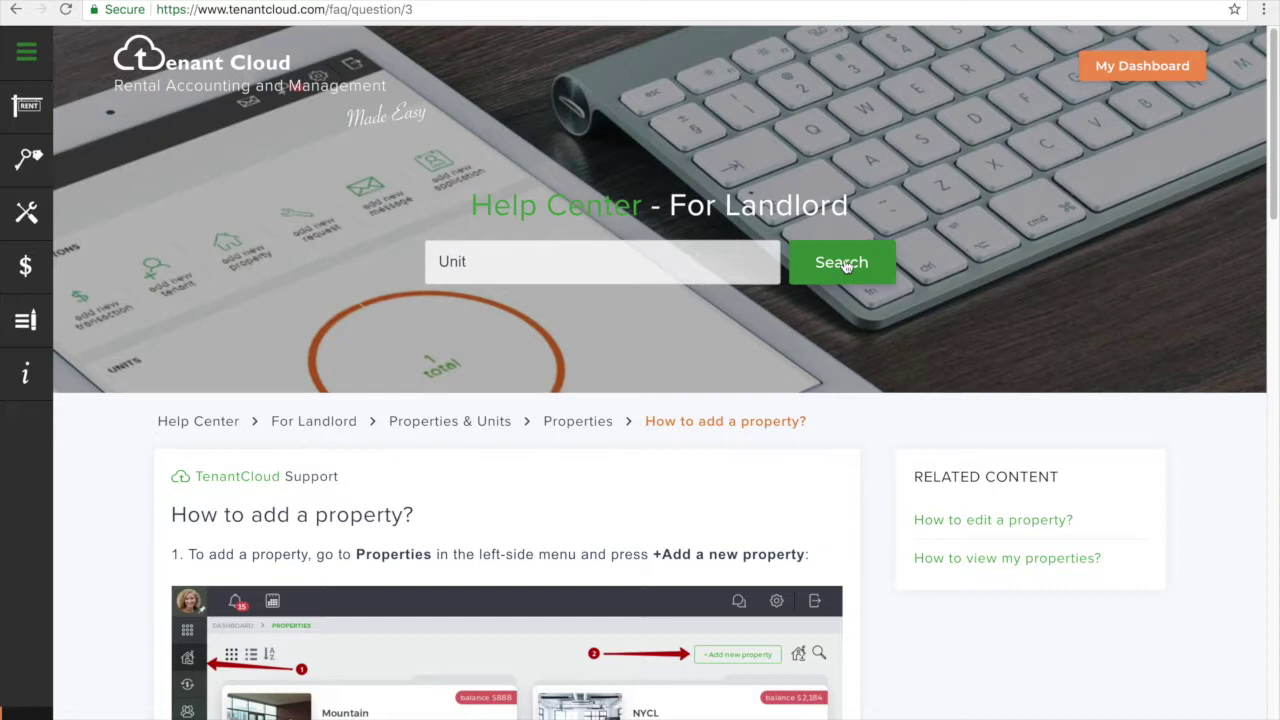
{"action": "left_click", "coordinate": [845, 265]}
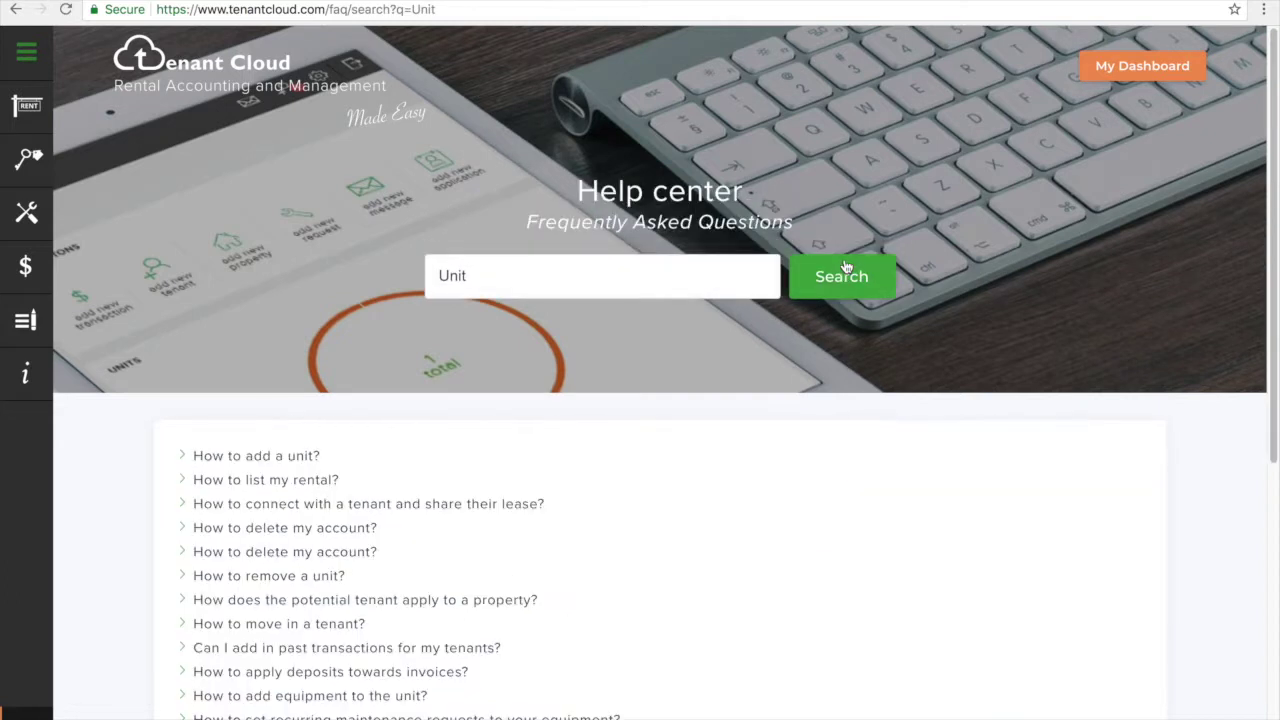
{"action": "scroll", "coordinate": [220, 415], "scroll_direction": "down", "scroll_amount": 3}
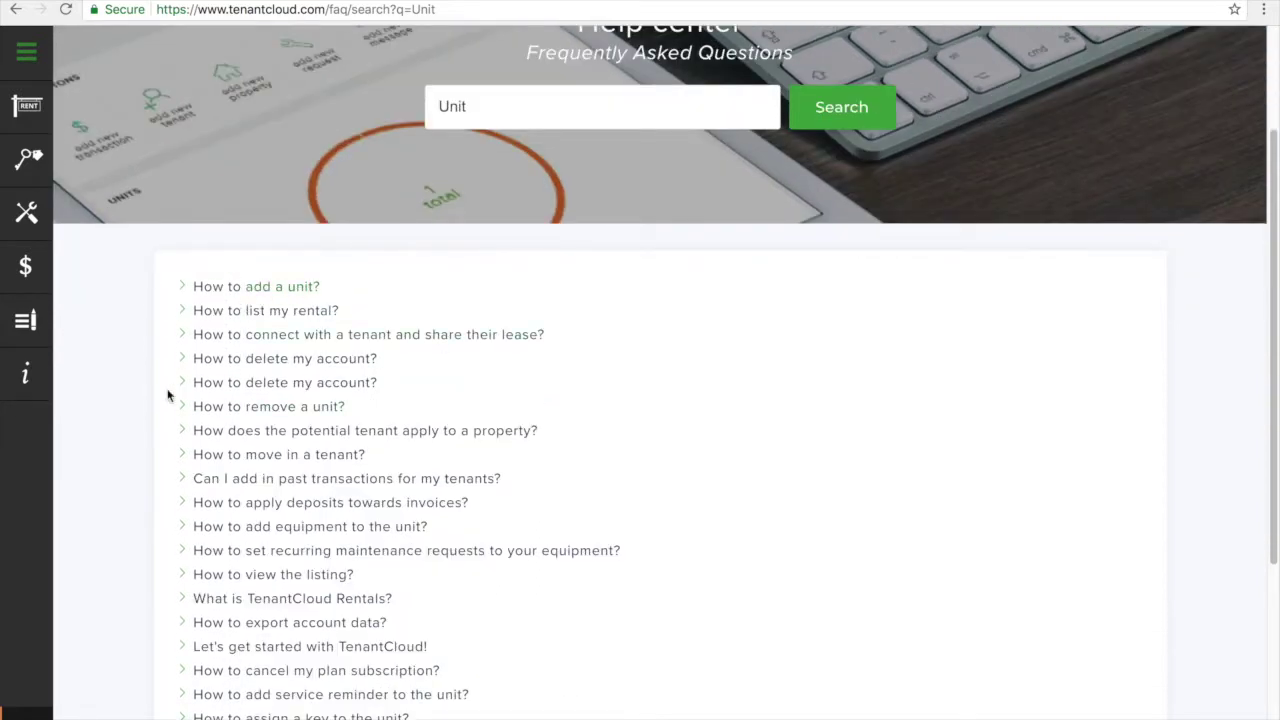
Return to the support tickets and start a new ticket titled "Need Help With A Dwolla Transaction"
{"action": "mouse_move", "coordinate": [44, 692]}
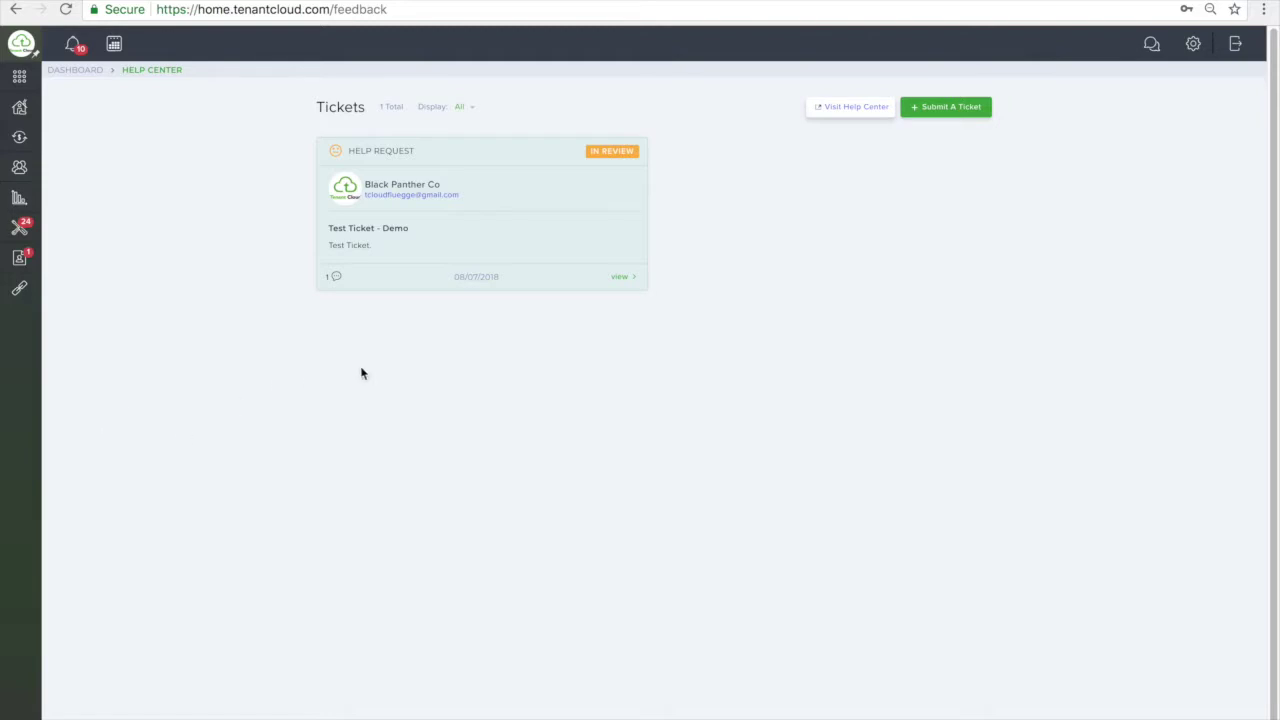
{"action": "left_click", "coordinate": [954, 111]}
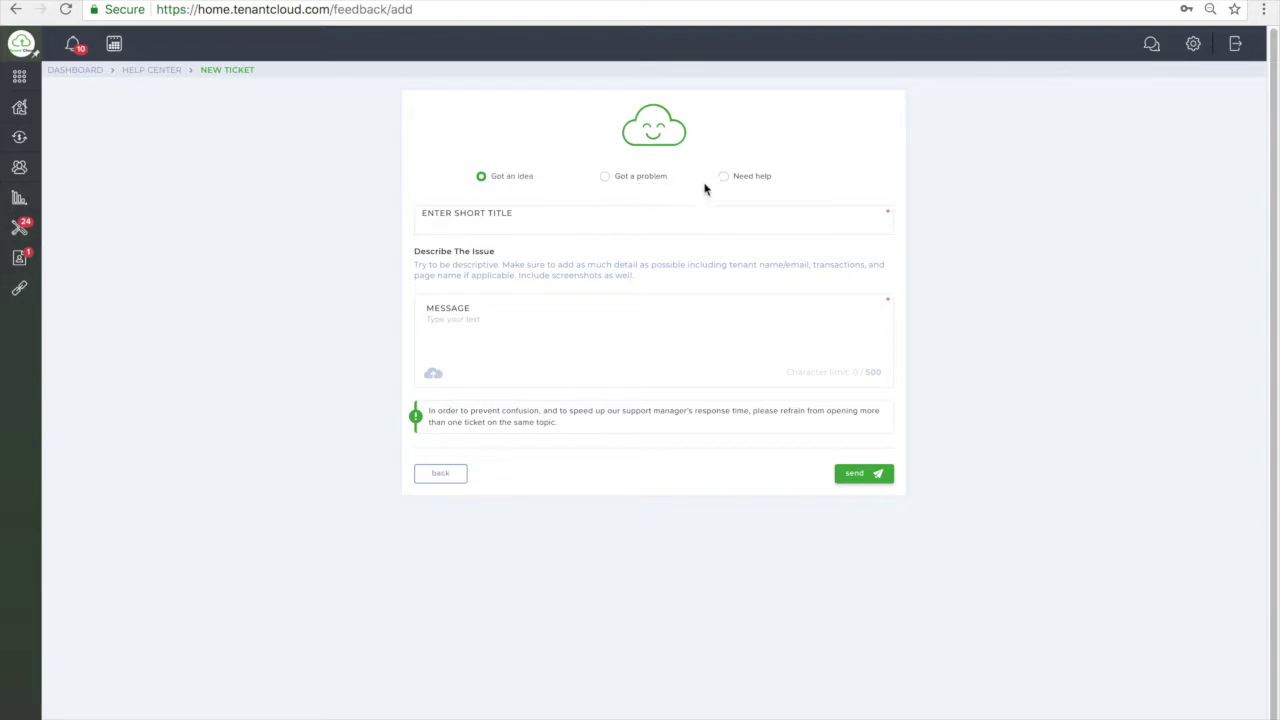
{"action": "left_click", "coordinate": [628, 221]}
{"action": "type", "text": "Need Help With A Dwolla Transaction"}
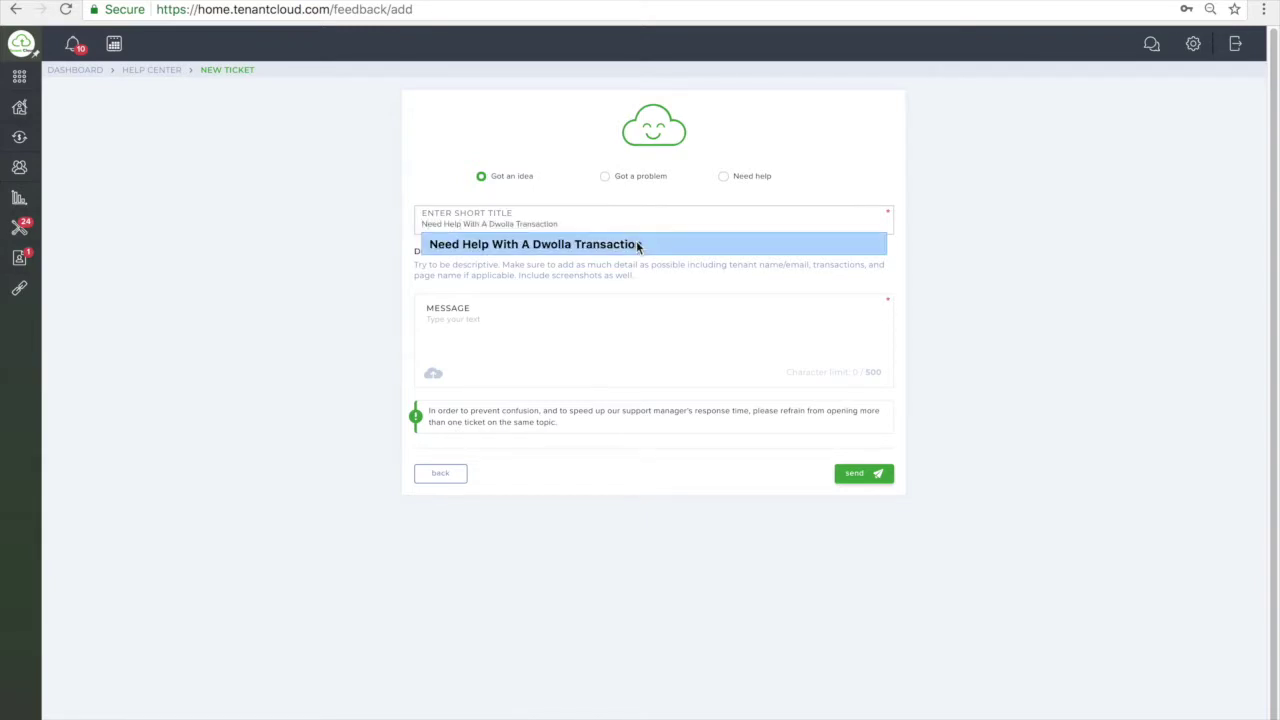
{"action": "left_click", "coordinate": [638, 246]}
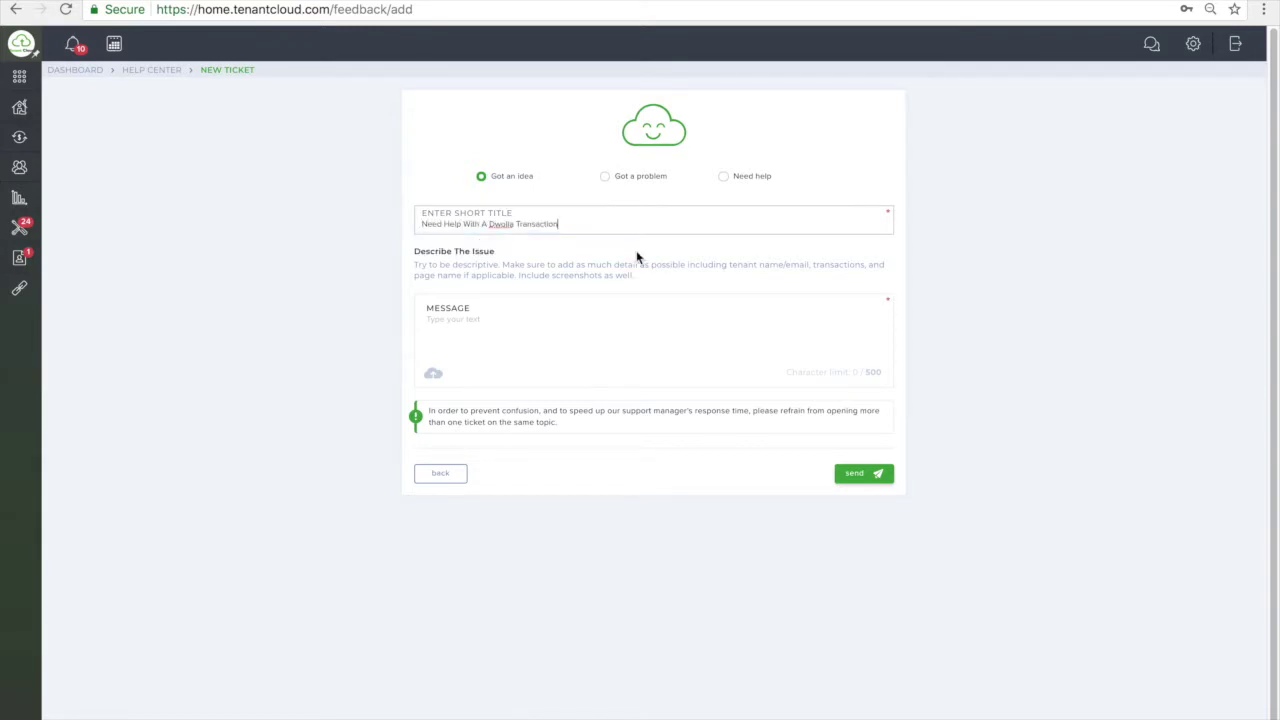
Write the ticket message "The transaction is taking a while. How long does a Dwolla transaction take to be processed?"
{"action": "left_click", "coordinate": [617, 323]}
{"action": "type", "text": "The t"}
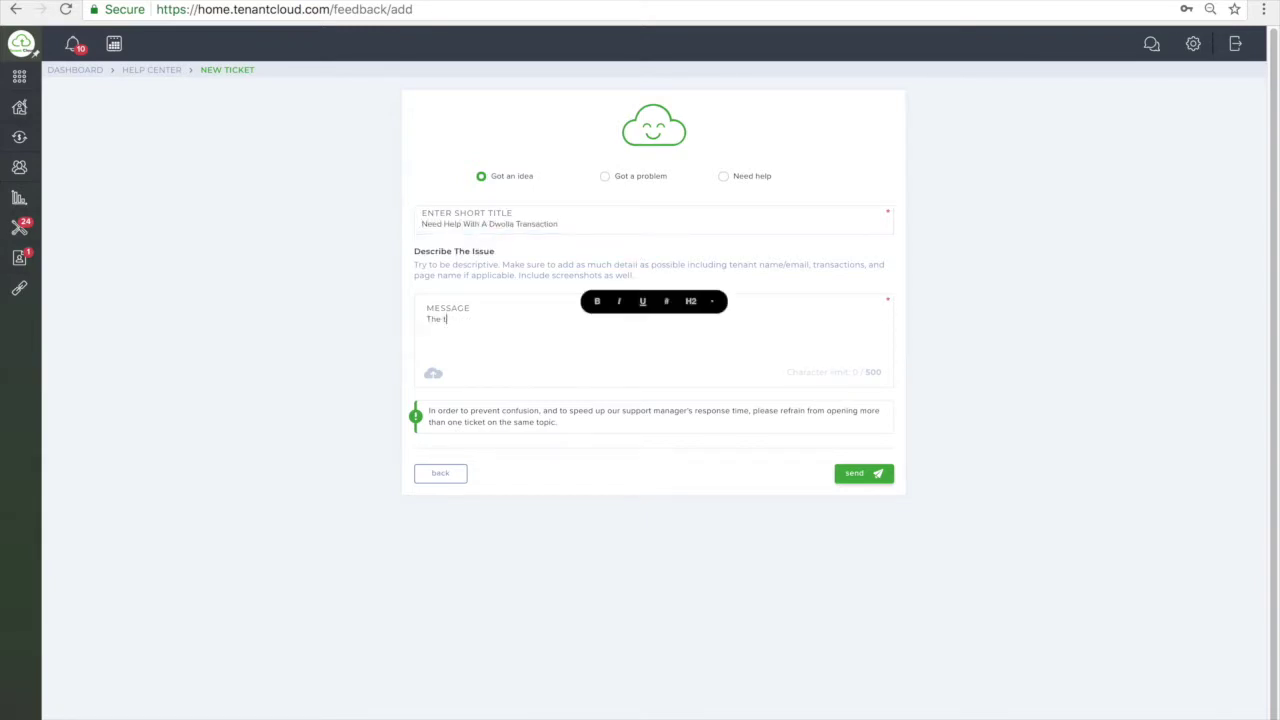
{"action": "type", "text": "ransaction is taking a while. How long does a Dwolla tr"}
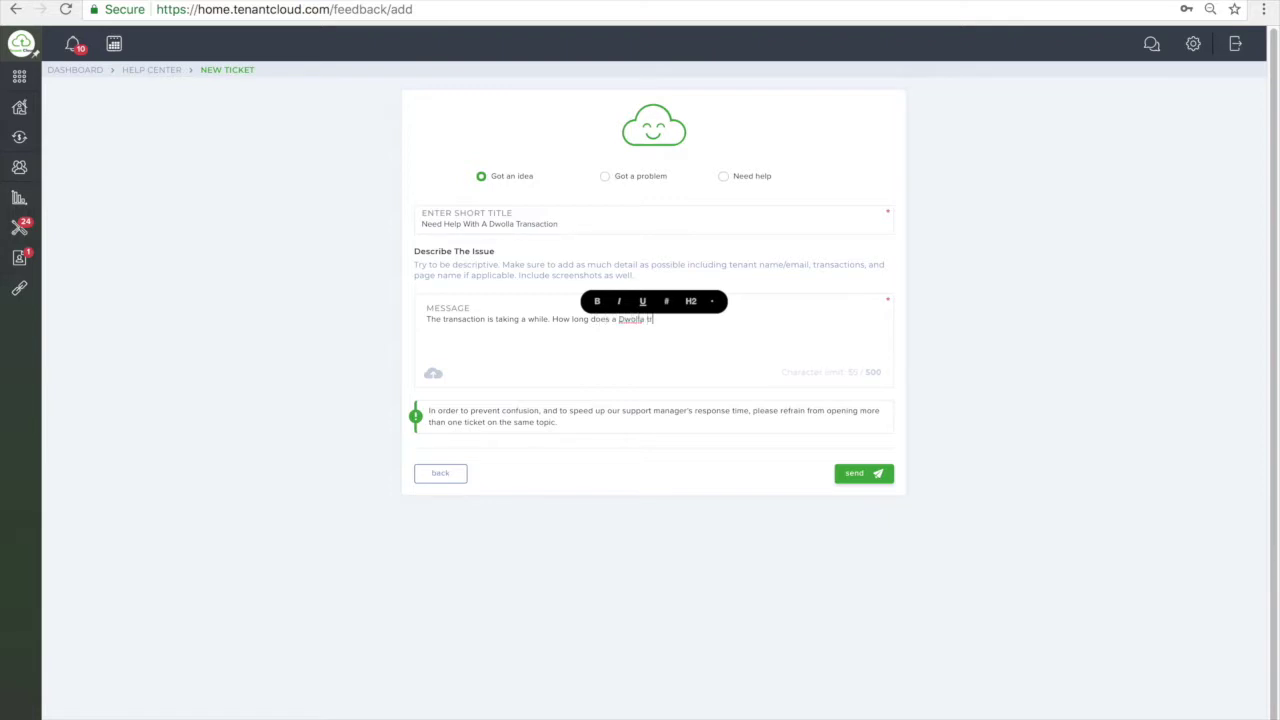
{"action": "type", "text": "ansaction take to be processed?"}
{"action": "left_click", "coordinate": [610, 397]}
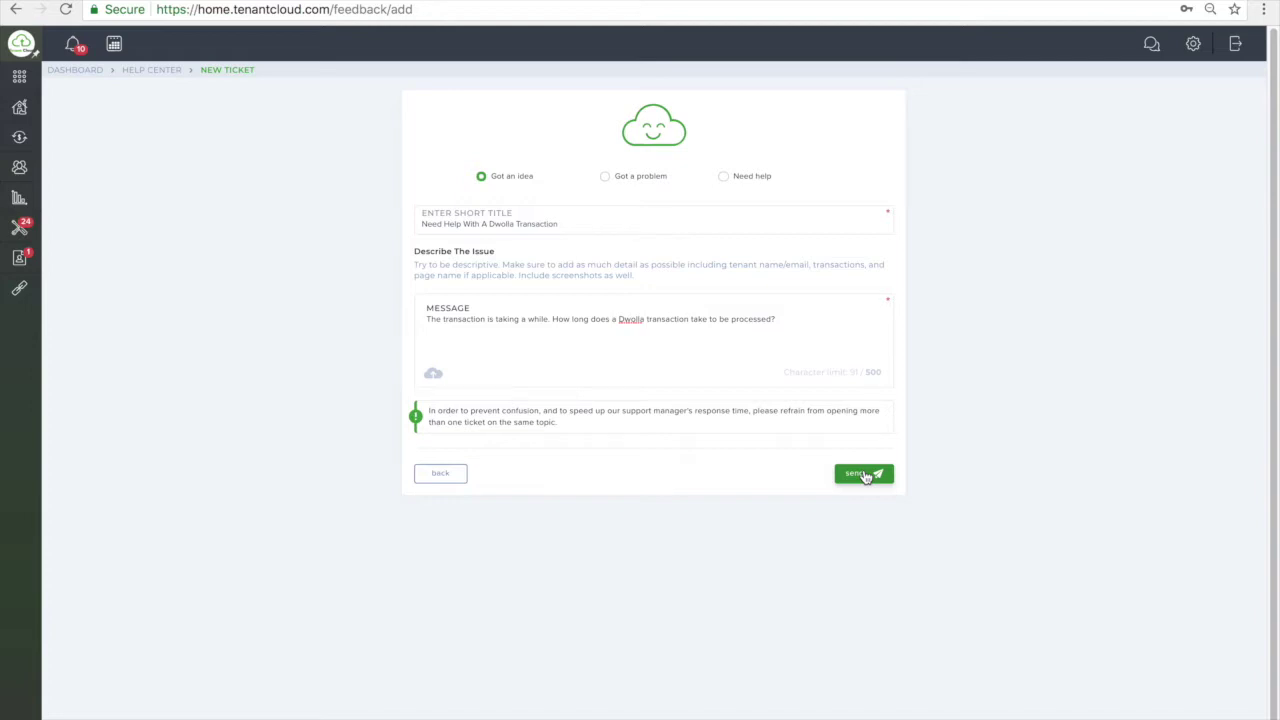
Go back to the ticket list and filter it by Open tickets, followed by In Review tickets
{"action": "mouse_move", "coordinate": [74, 657]}
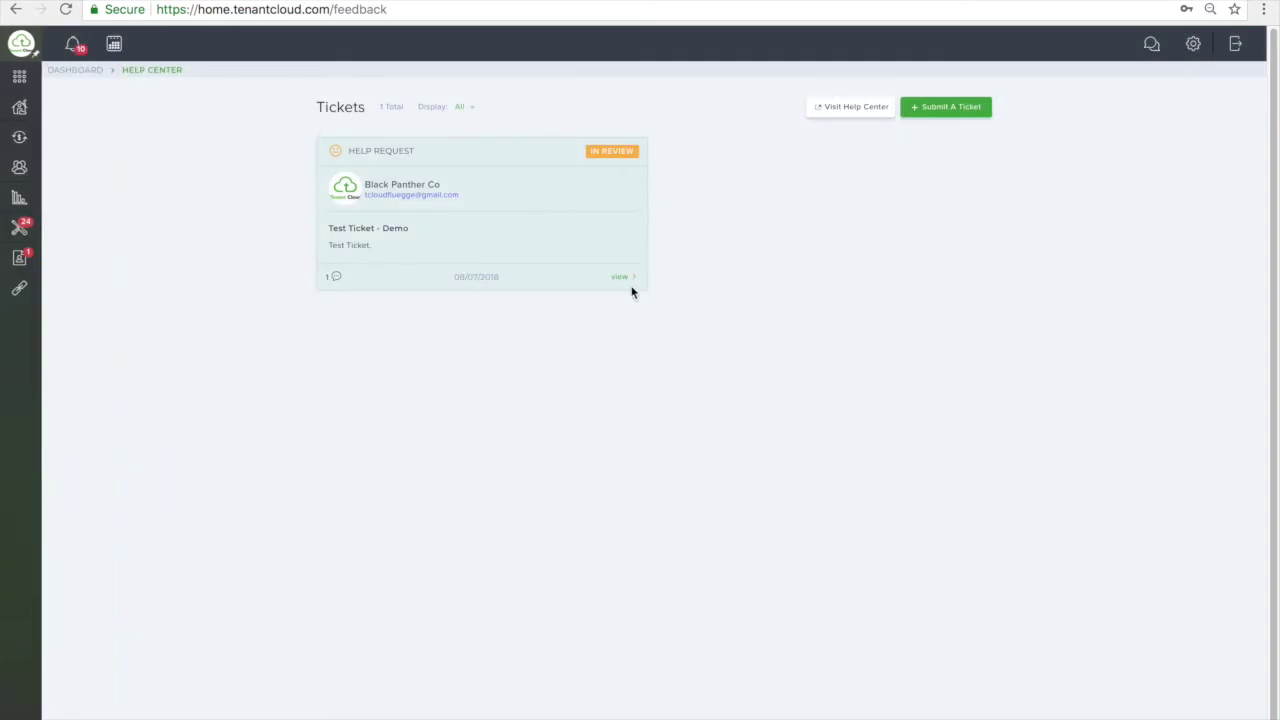
{"action": "left_click", "coordinate": [472, 108]}
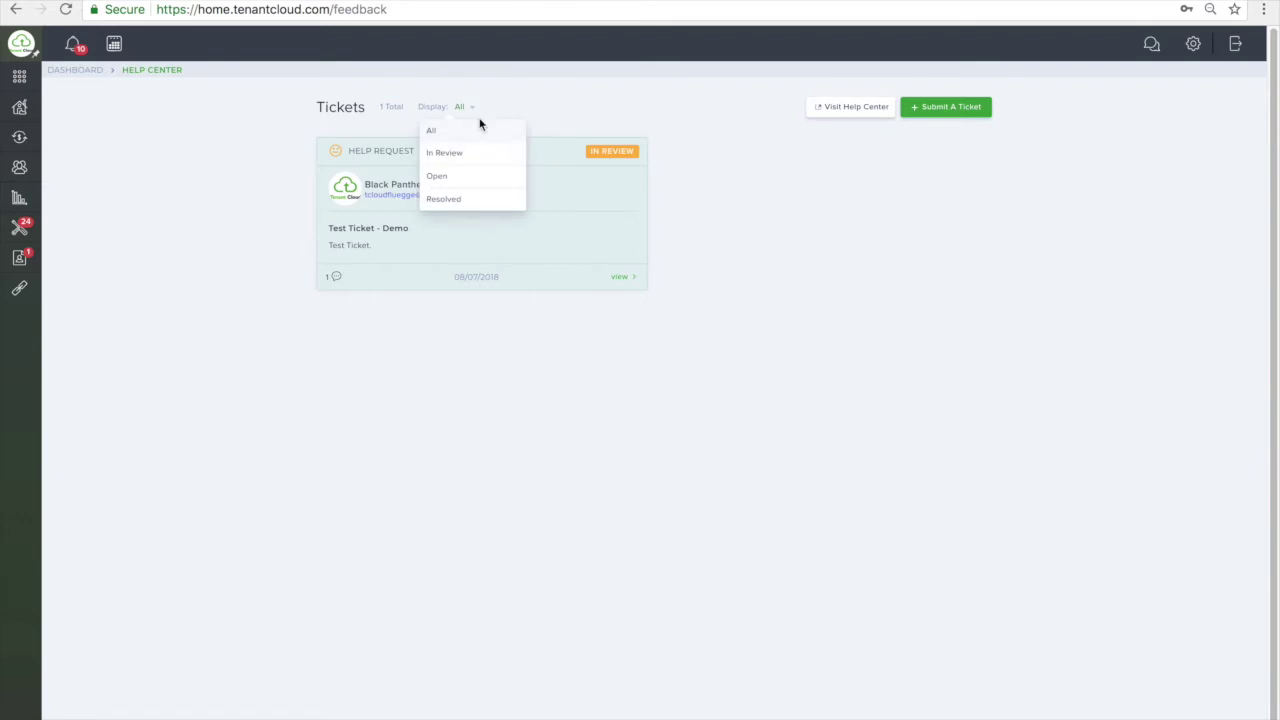
{"action": "left_click", "coordinate": [478, 181]}
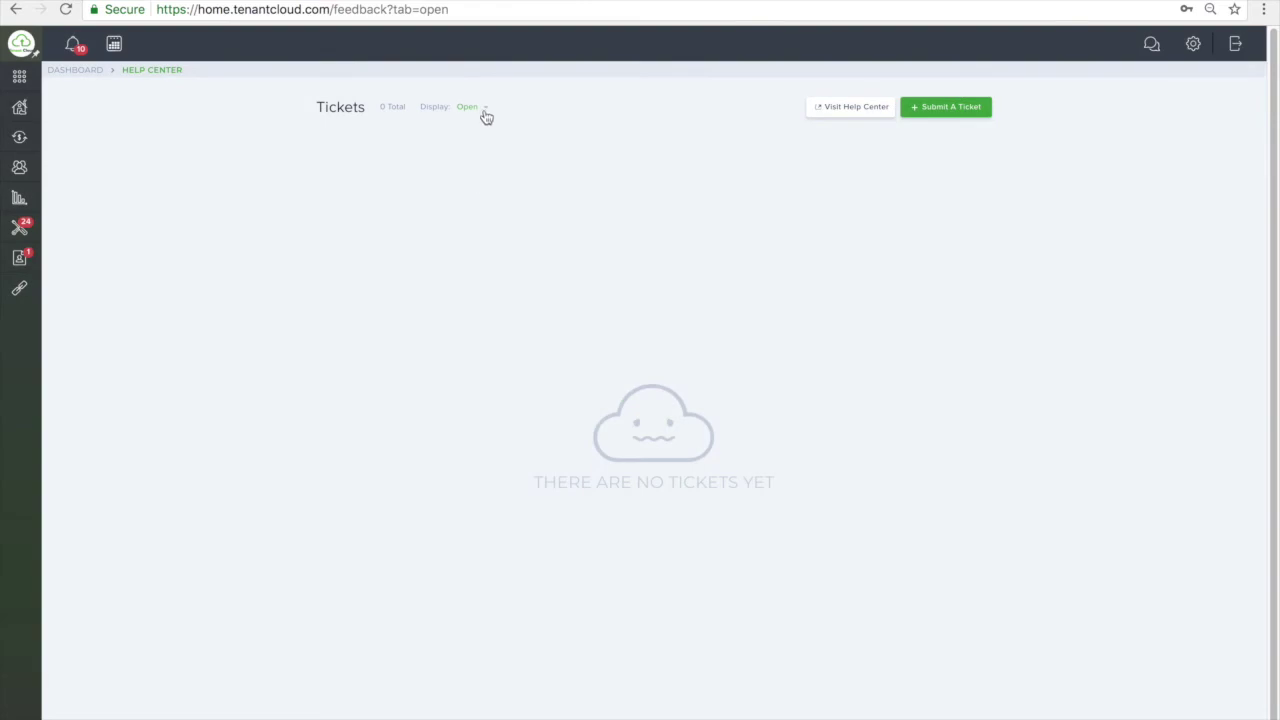
{"action": "left_click", "coordinate": [482, 110]}
{"action": "left_click", "coordinate": [485, 161]}
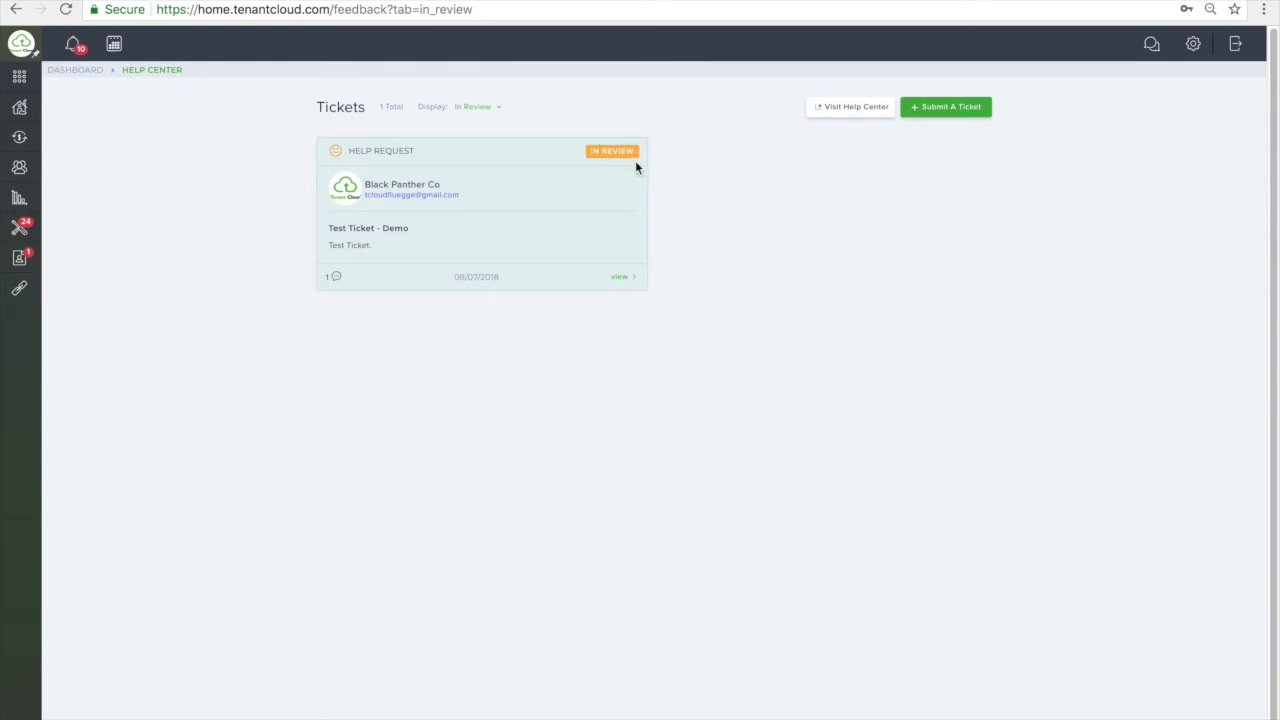
Open the "Test Ticket - Demo" help request and mark its issue as resolved
{"action": "left_click", "coordinate": [622, 279]}
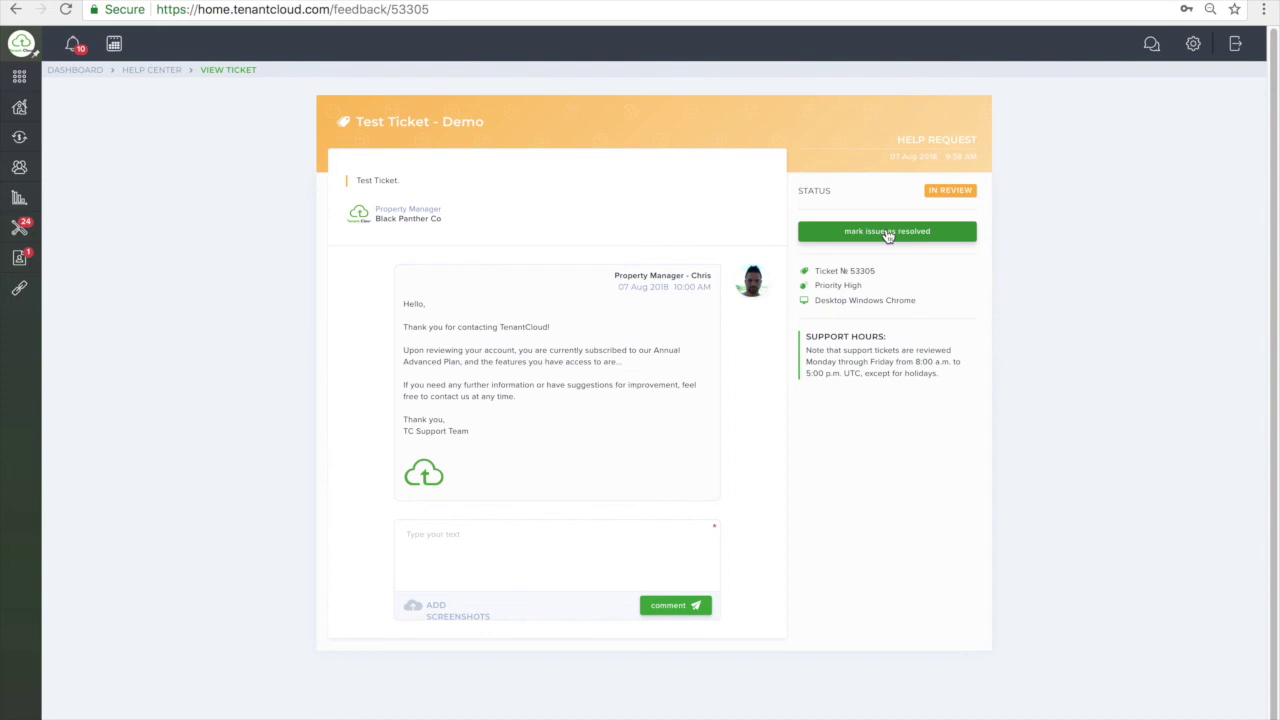
{"action": "left_click", "coordinate": [887, 232]}
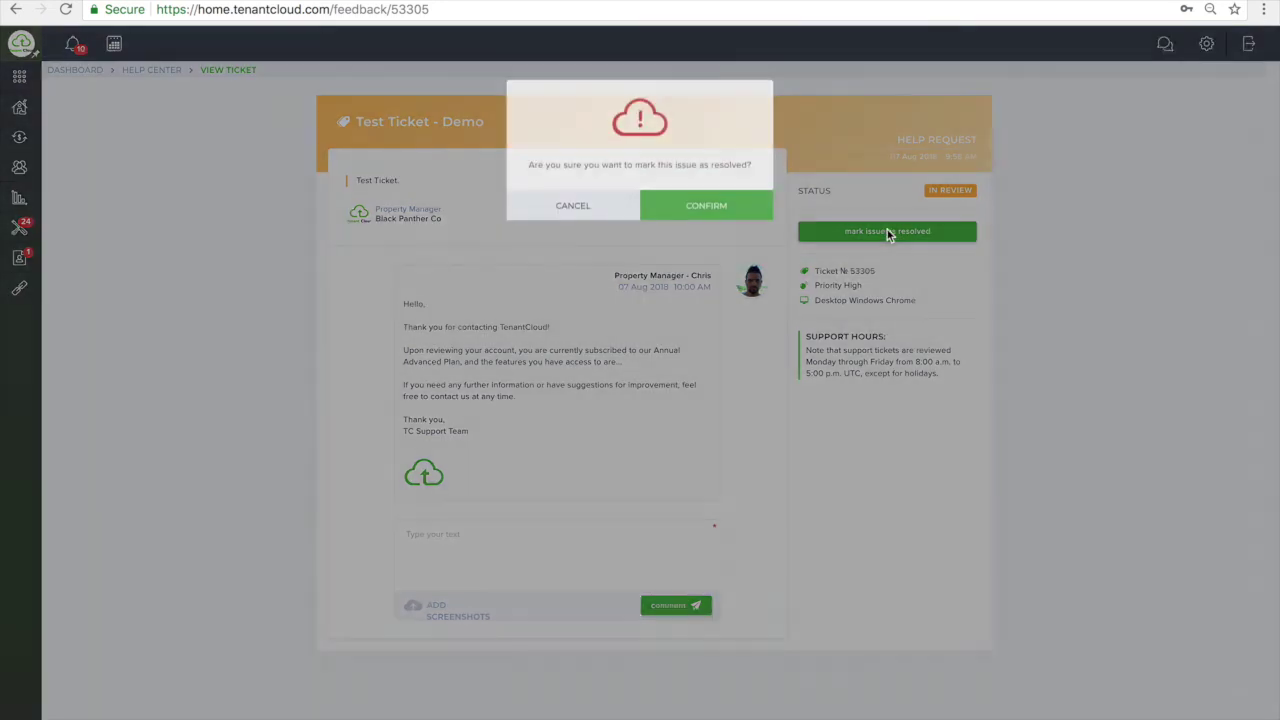